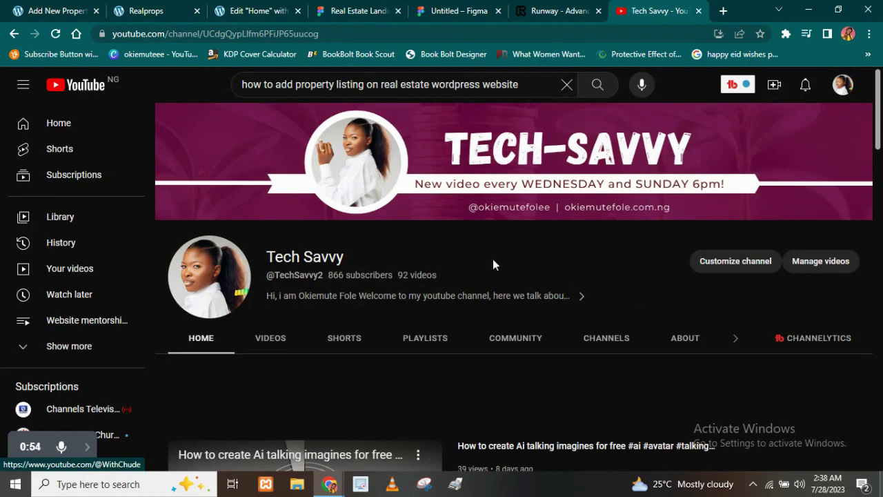
- Switch from the Tech Savvy YouTube page to the Runway tab at runwayml.com
{"action": "left_click", "coordinate": [533, 12]}
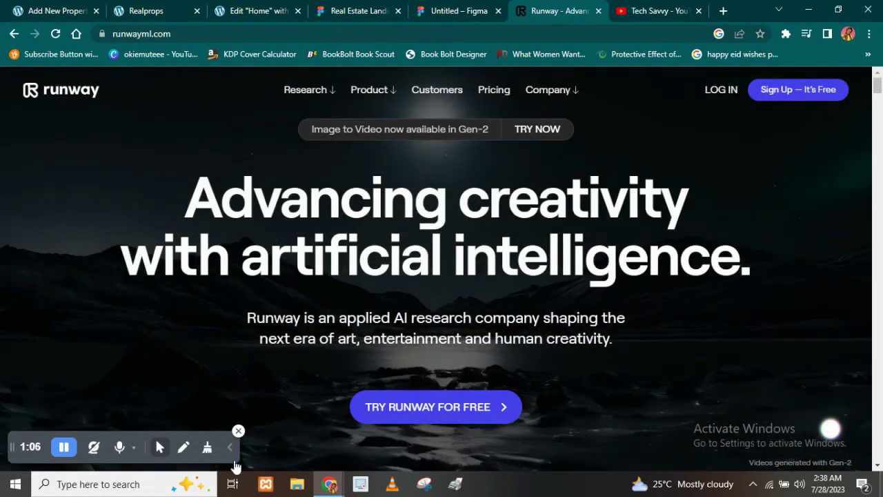
- Use the TRY RUNWAY FOR FREE button to reach Runway's Create an Account page
{"action": "left_click", "coordinate": [229, 448]}
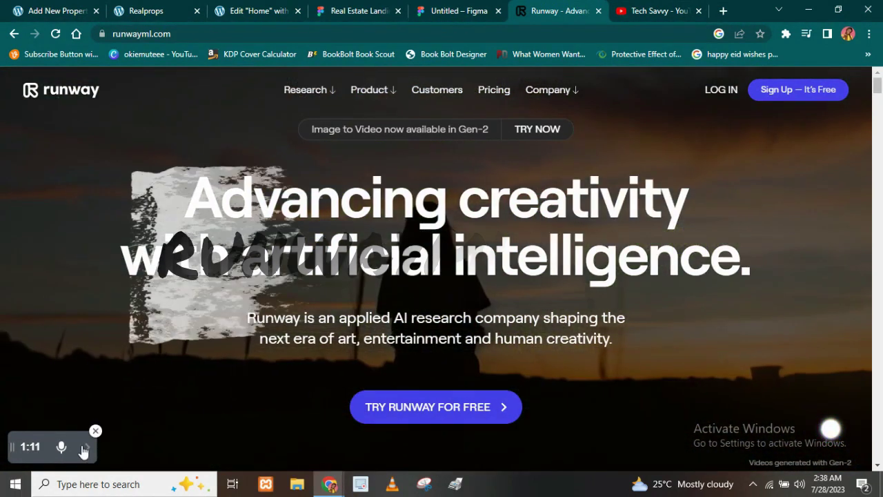
{"action": "left_click", "coordinate": [87, 447]}
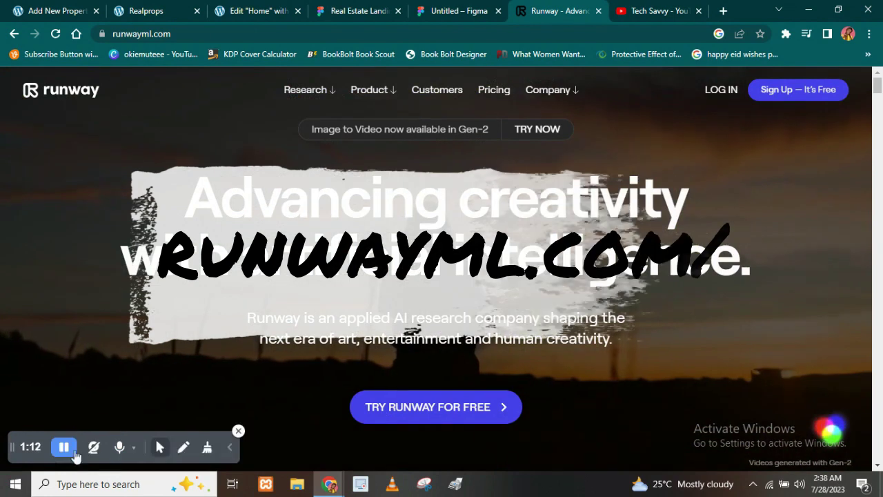
{"action": "left_click", "coordinate": [159, 447]}
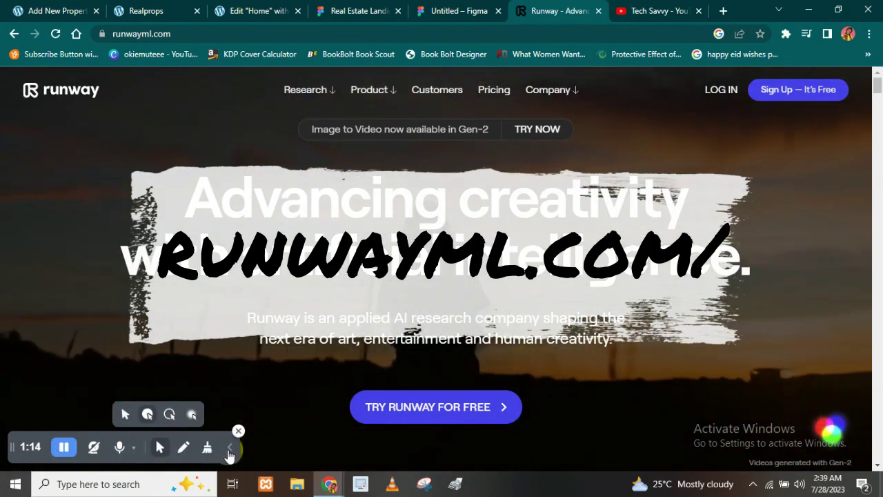
{"action": "left_click", "coordinate": [229, 450]}
{"action": "left_click", "coordinate": [442, 414]}
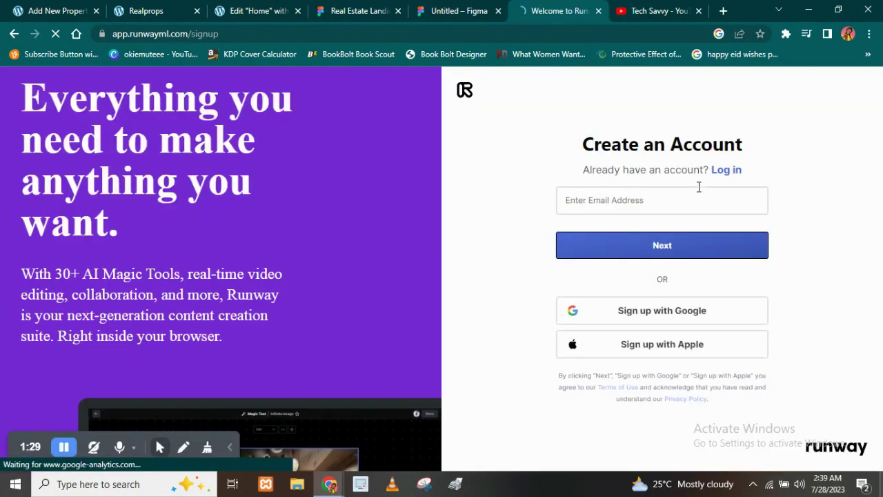
- Sign up with Google and skip the newsletter to reach the plan options
{"action": "left_click", "coordinate": [646, 311]}
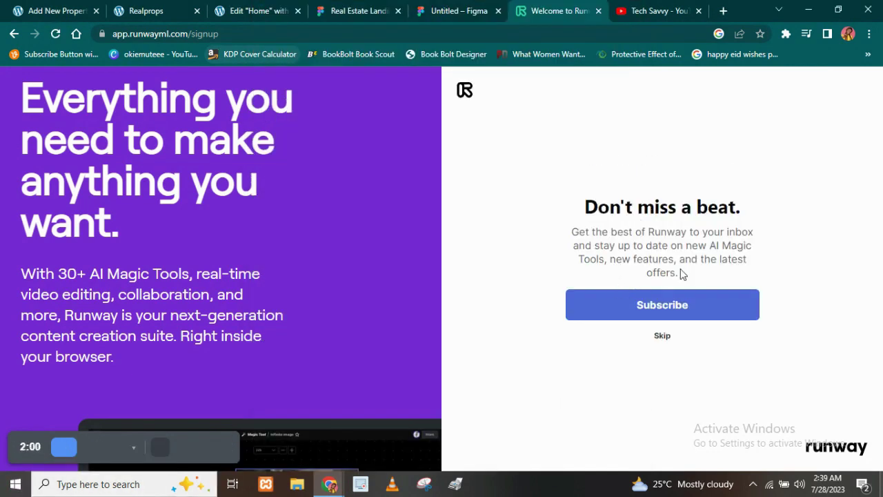
{"action": "left_click", "coordinate": [658, 336]}
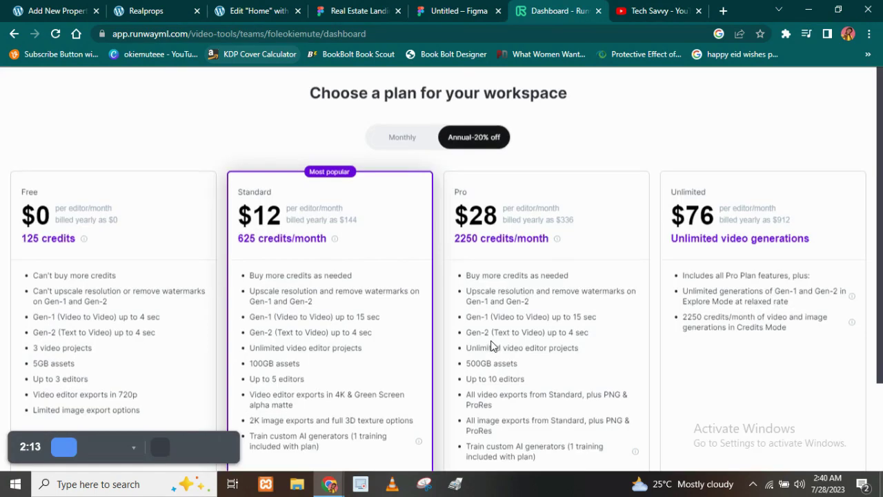
{"action": "scroll", "coordinate": [413, 311], "scroll_direction": "down", "scroll_amount": 3}
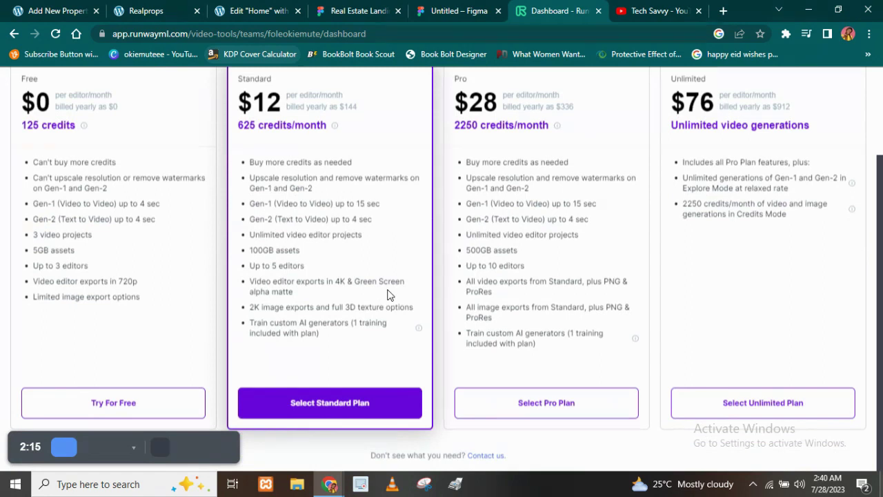
- Continue on the free plan and find the Gen-1 Video to Video tool
{"action": "left_click", "coordinate": [105, 412]}
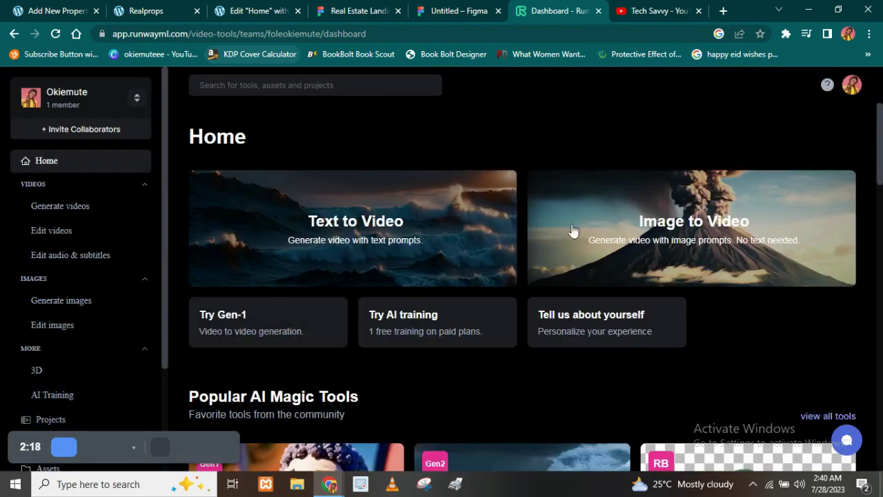
{"action": "scroll", "coordinate": [580, 241], "scroll_direction": "down", "scroll_amount": 3}
{"action": "scroll", "coordinate": [583, 250], "scroll_direction": "up", "scroll_amount": 3}
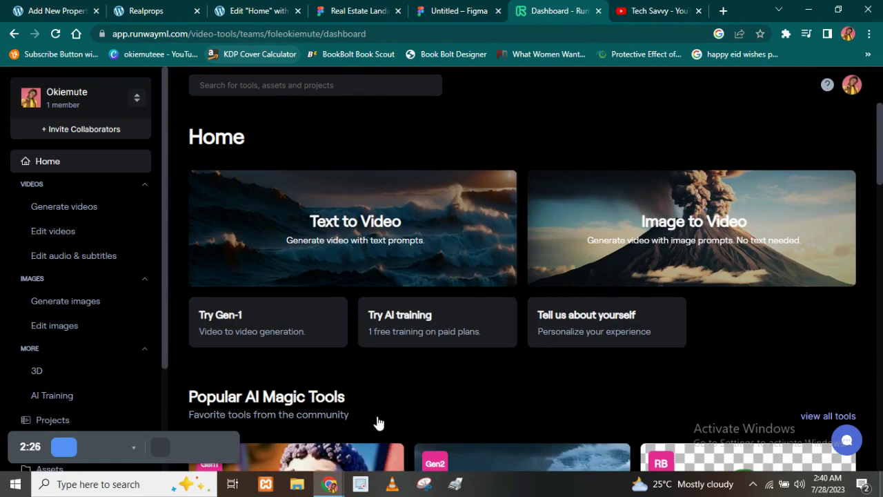
{"action": "scroll", "coordinate": [404, 411], "scroll_direction": "down", "scroll_amount": 3}
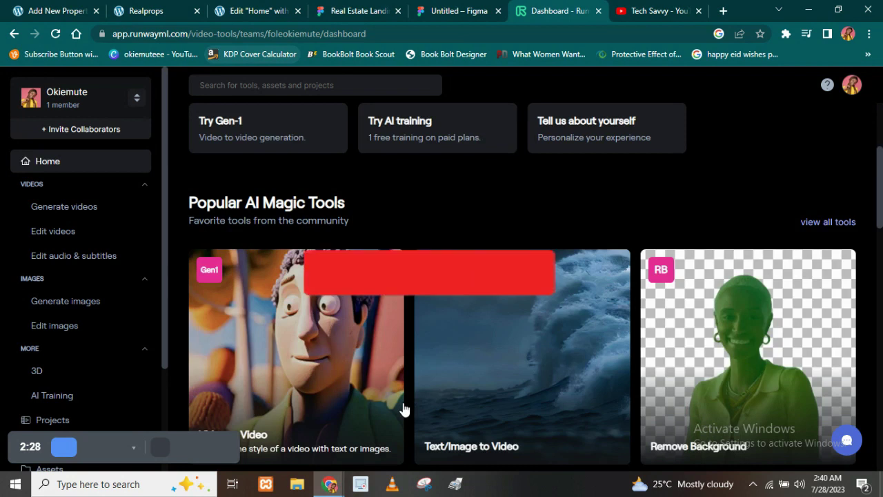
{"action": "scroll", "coordinate": [404, 361], "scroll_direction": "down", "scroll_amount": 3}
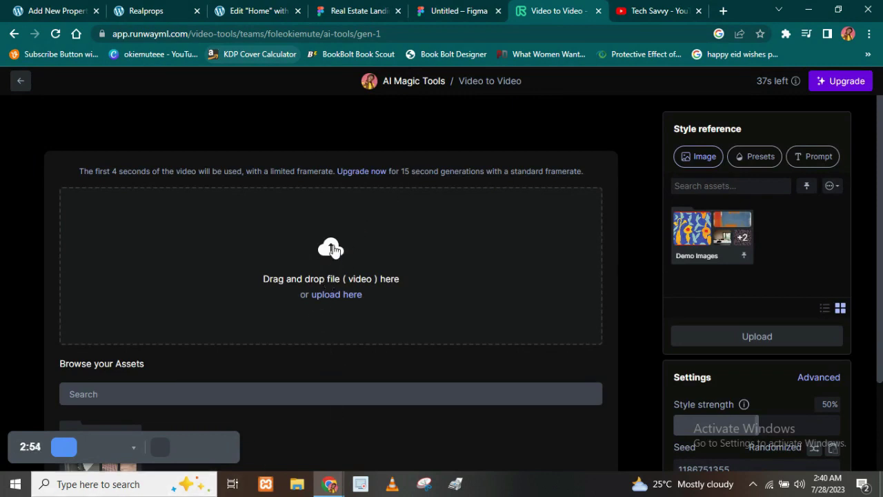
- Open the file picker from the upload drop zone to choose an MP4 video
{"action": "left_click", "coordinate": [333, 250]}
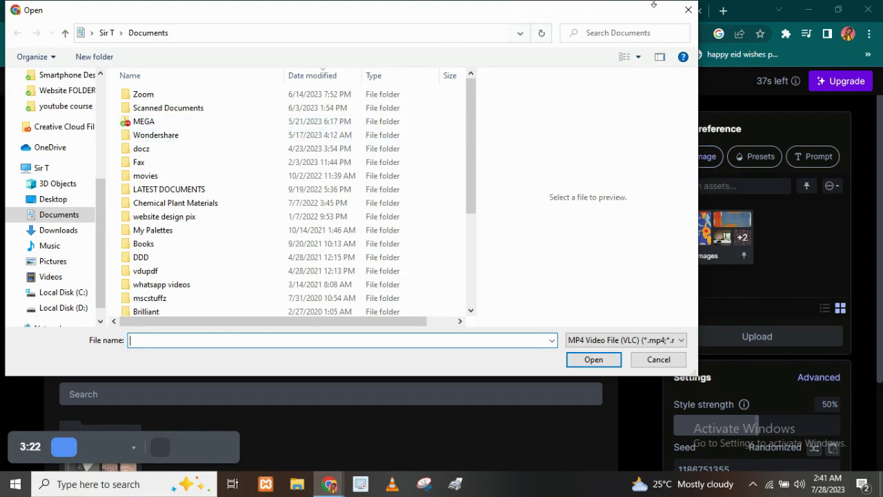
- Confirm the webcam MP4 and let it upload as the Original Input
{"action": "left_click", "coordinate": [688, 10]}
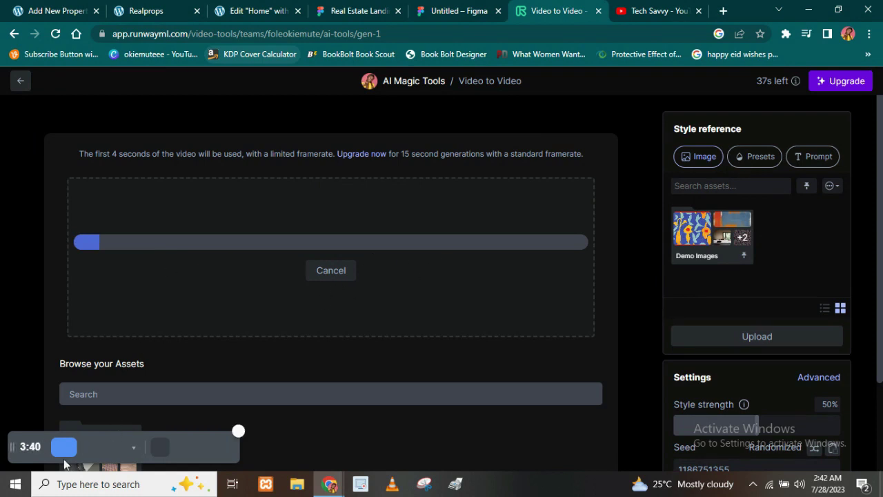
{"action": "scroll", "coordinate": [111, 438], "scroll_direction": "down", "scroll_amount": 1}
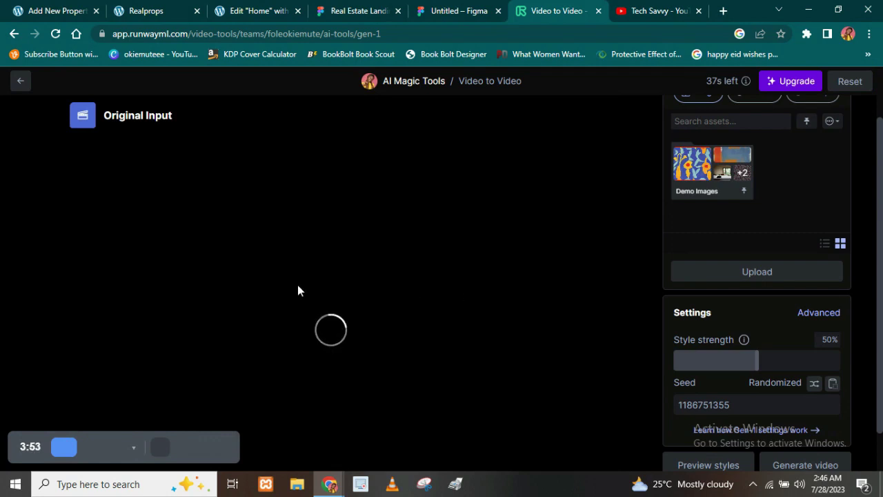
- Check the prompt option, return to the style Presets grid, and pick Android
{"action": "scroll", "coordinate": [807, 207], "scroll_direction": "up", "scroll_amount": 1}
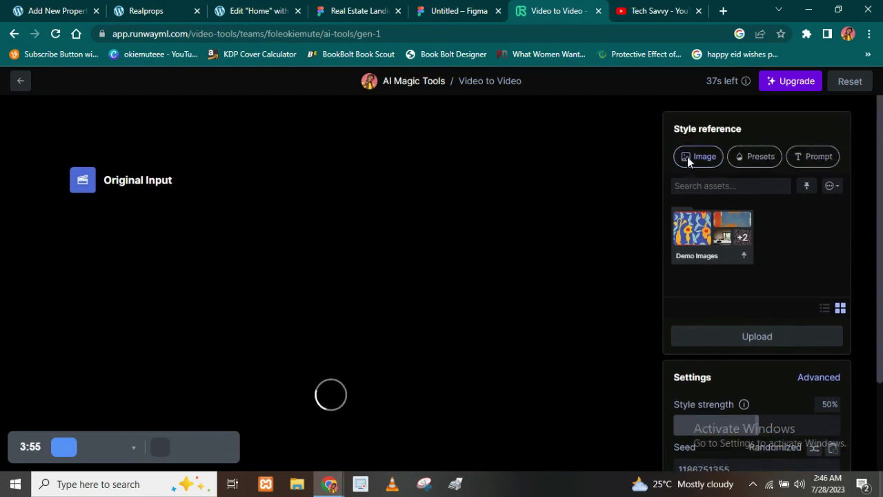
{"action": "left_click", "coordinate": [815, 157]}
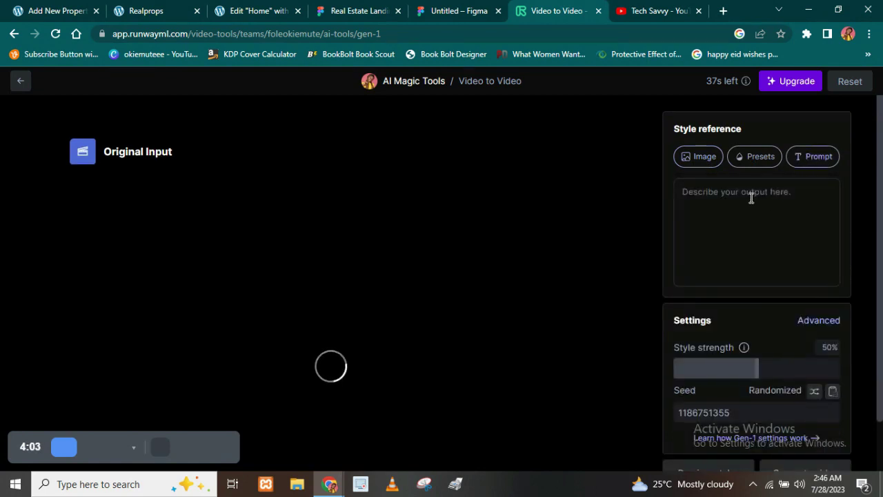
{"action": "left_click", "coordinate": [743, 157]}
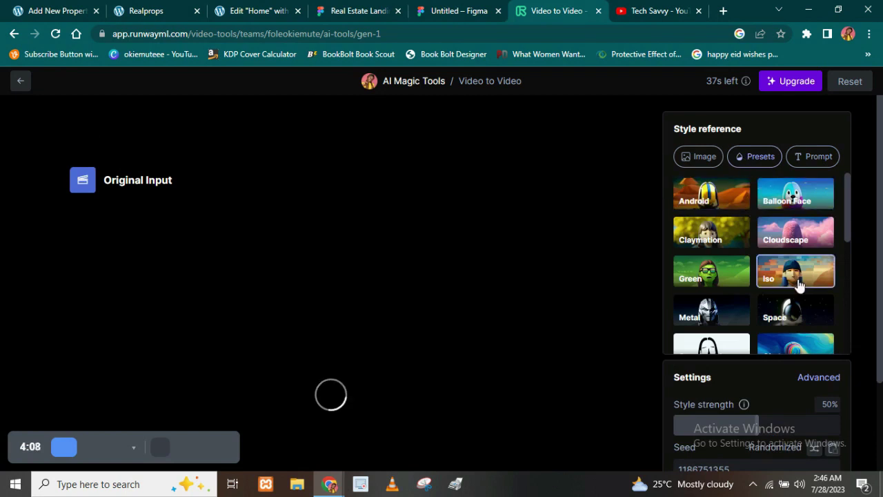
{"action": "scroll", "coordinate": [797, 287], "scroll_direction": "down", "scroll_amount": 2}
{"action": "scroll", "coordinate": [794, 296], "scroll_direction": "down", "scroll_amount": 4}
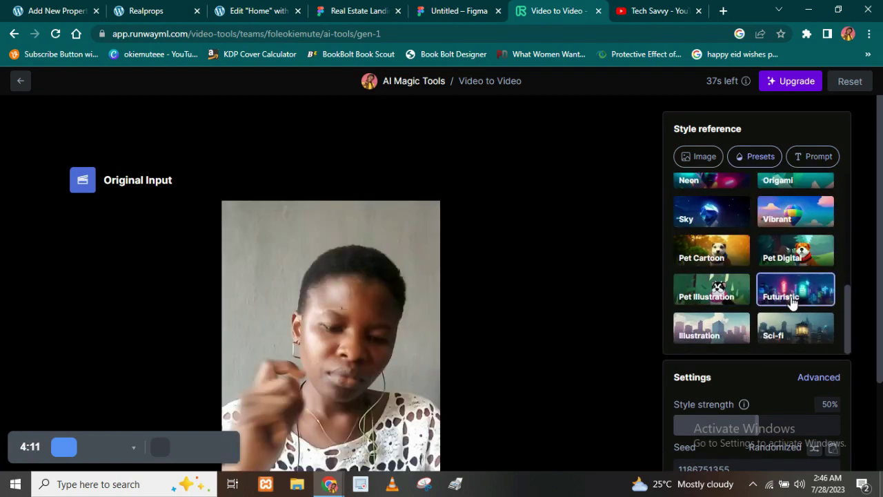
{"action": "scroll", "coordinate": [309, 347], "scroll_direction": "down", "scroll_amount": 2}
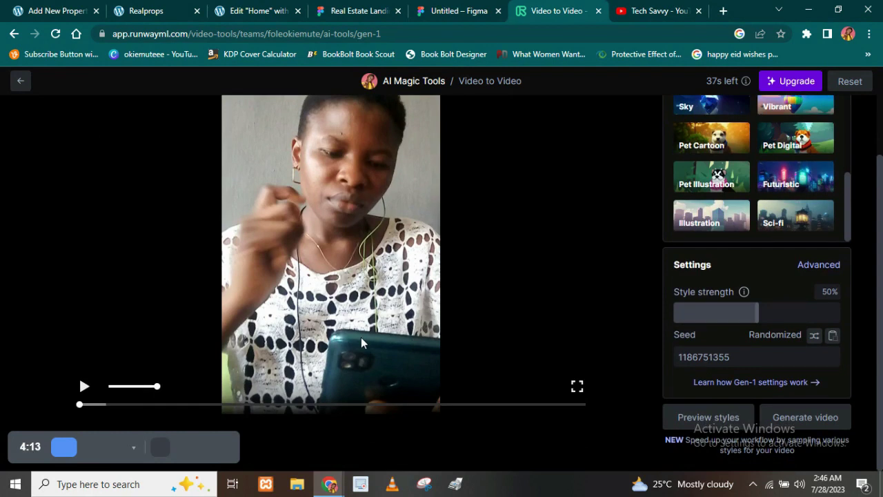
{"action": "scroll", "coordinate": [824, 199], "scroll_direction": "up", "scroll_amount": 5}
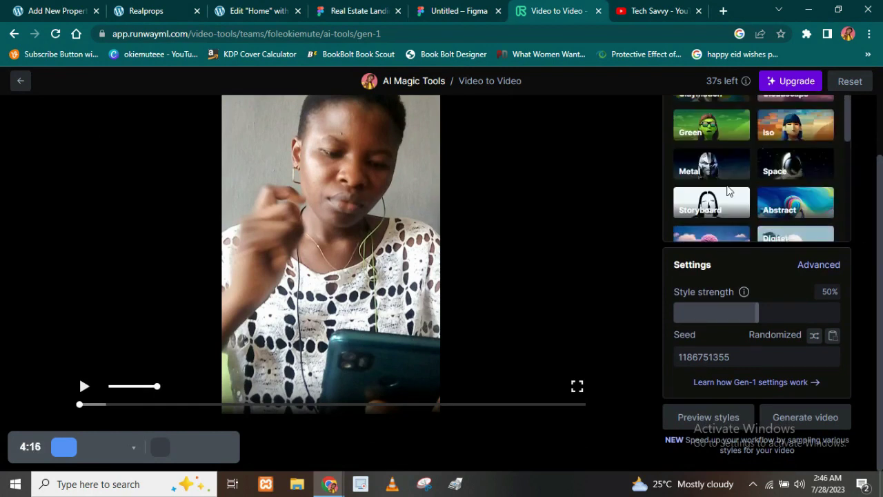
{"action": "scroll", "coordinate": [717, 179], "scroll_direction": "up", "scroll_amount": 5}
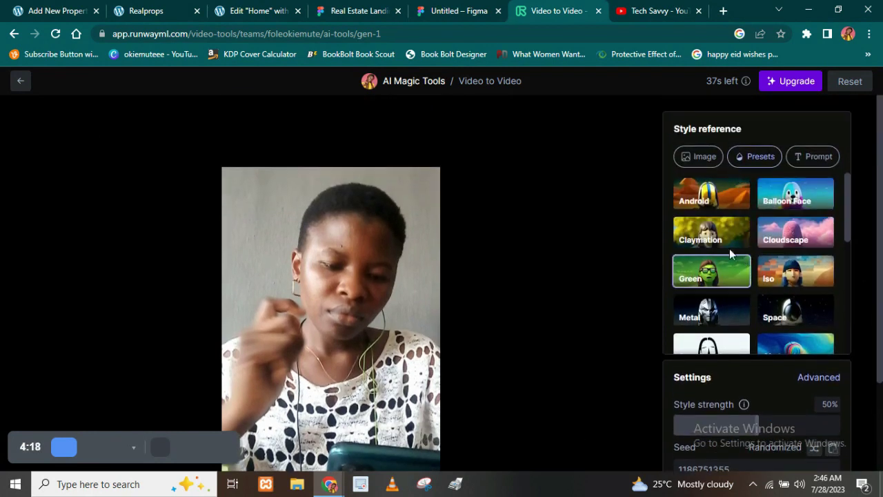
{"action": "left_click", "coordinate": [722, 201]}
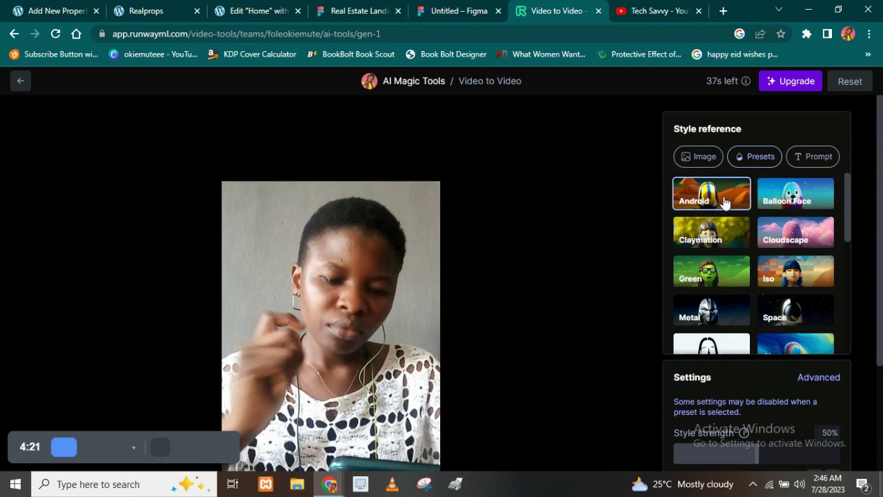
- Try the Illustration and Balloon Face presets, then go back to Android
{"action": "scroll", "coordinate": [724, 215], "scroll_direction": "down", "scroll_amount": 8}
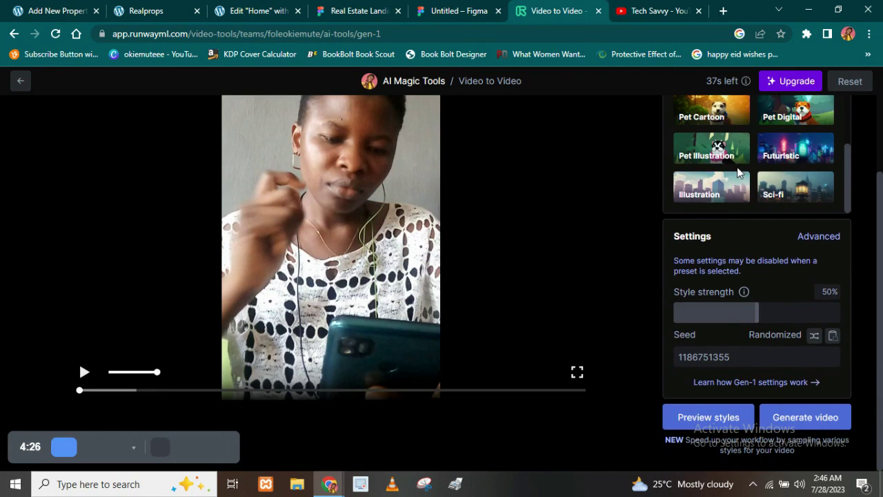
{"action": "left_click", "coordinate": [727, 181]}
{"action": "scroll", "coordinate": [725, 184], "scroll_direction": "down", "scroll_amount": 5}
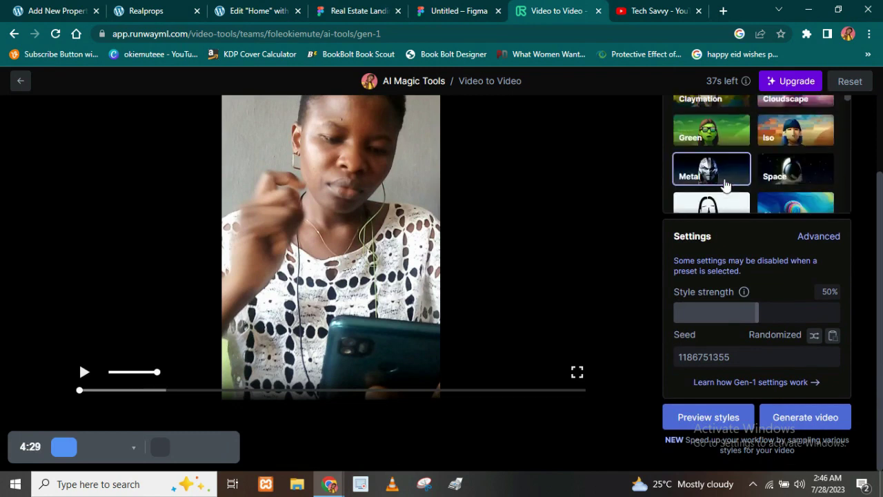
{"action": "scroll", "coordinate": [725, 183], "scroll_direction": "up", "scroll_amount": 6}
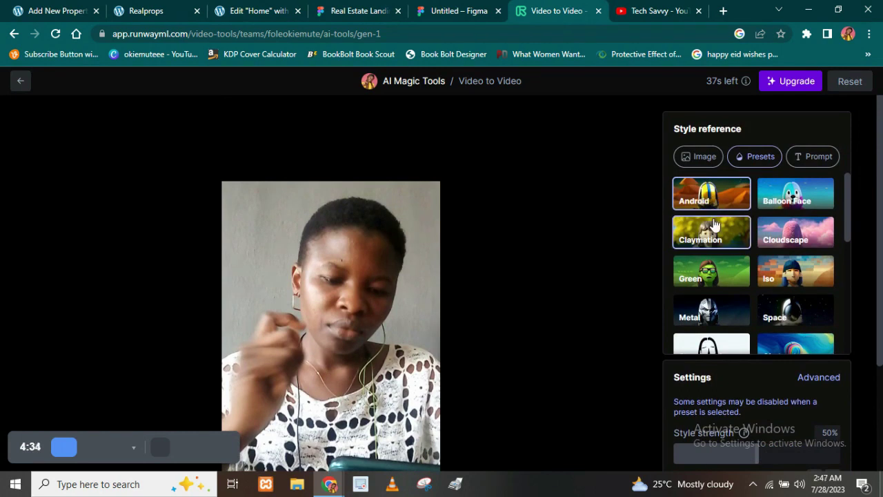
{"action": "scroll", "coordinate": [717, 224], "scroll_direction": "down", "scroll_amount": 2}
{"action": "scroll", "coordinate": [720, 225], "scroll_direction": "up", "scroll_amount": 2}
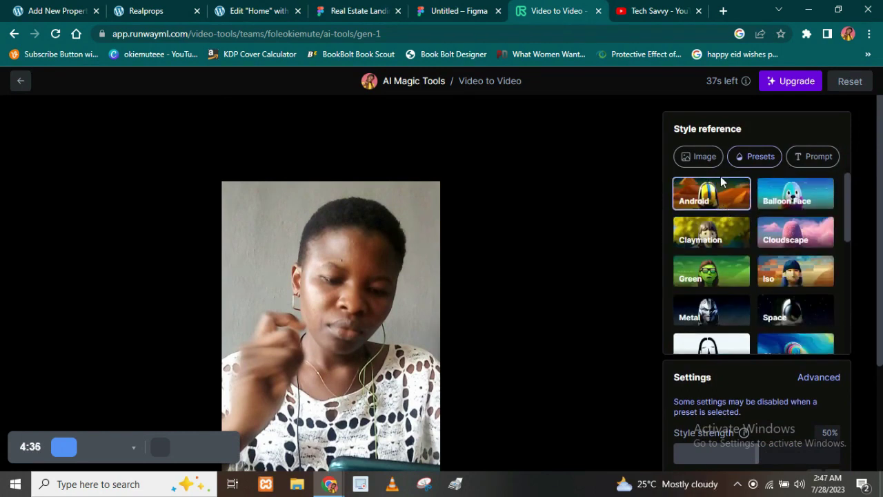
{"action": "left_click", "coordinate": [795, 203]}
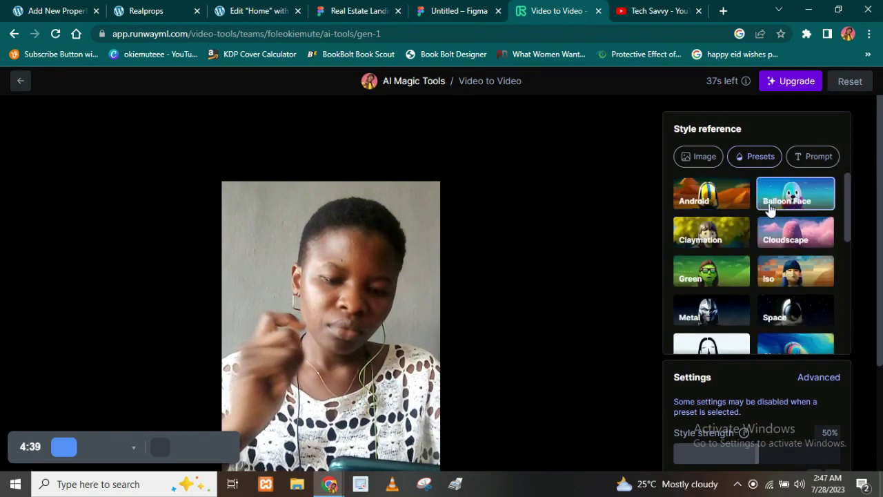
{"action": "left_click", "coordinate": [721, 200]}
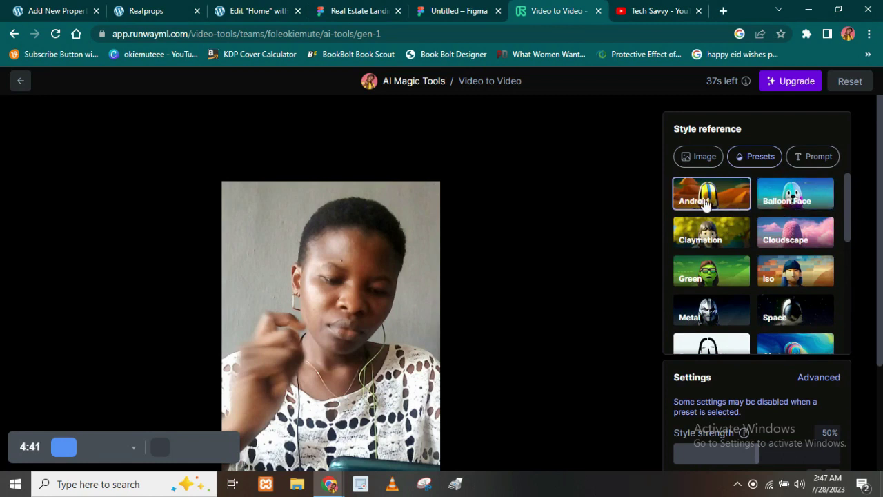
{"action": "scroll", "coordinate": [731, 221], "scroll_direction": "down", "scroll_amount": 3}
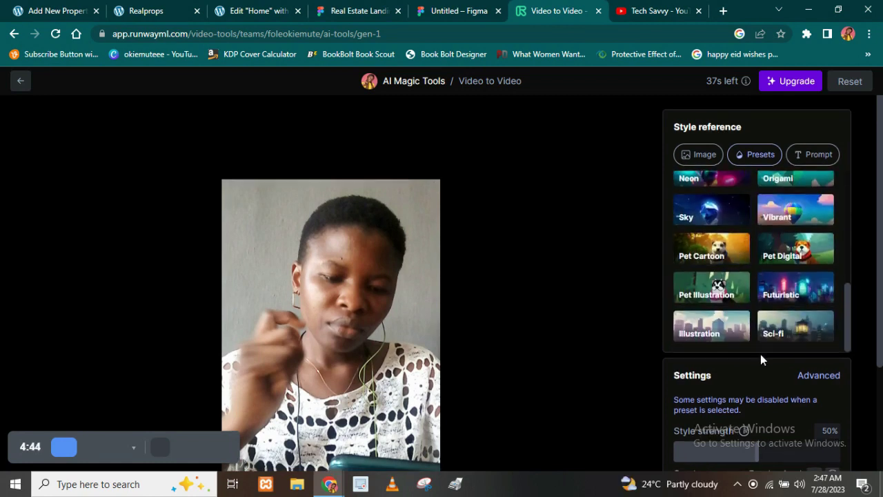
{"action": "scroll", "coordinate": [761, 292], "scroll_direction": "down", "scroll_amount": 2}
{"action": "scroll", "coordinate": [752, 251], "scroll_direction": "up", "scroll_amount": 3}
- Keep Style strength at 50% and generate the 4-second Android-style video
{"action": "scroll", "coordinate": [754, 255], "scroll_direction": "down", "scroll_amount": 5}
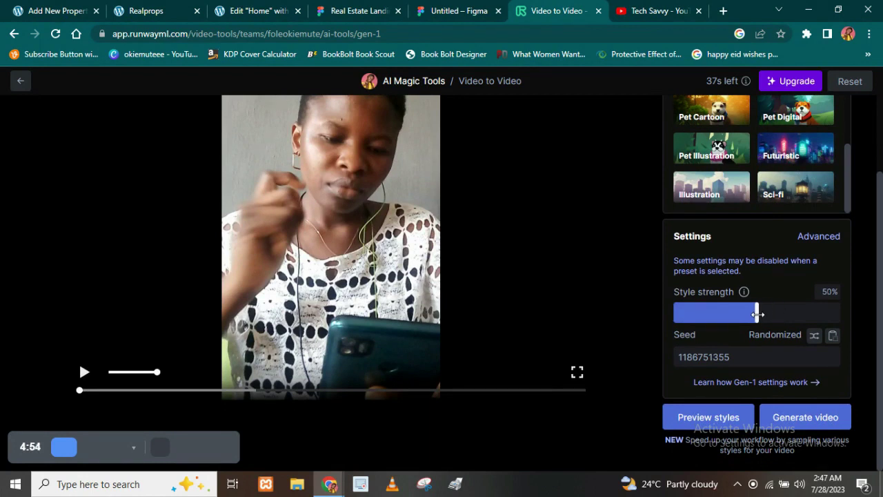
{"action": "left_click", "coordinate": [750, 359]}
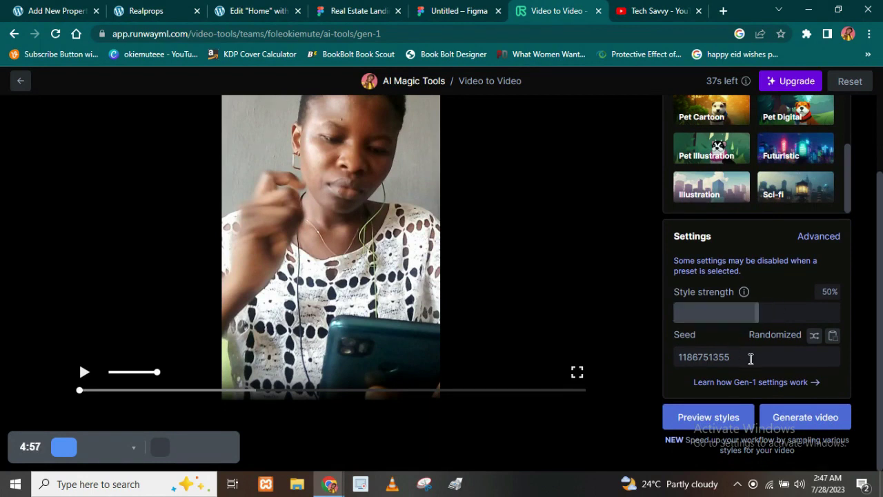
{"action": "left_click", "coordinate": [795, 416]}
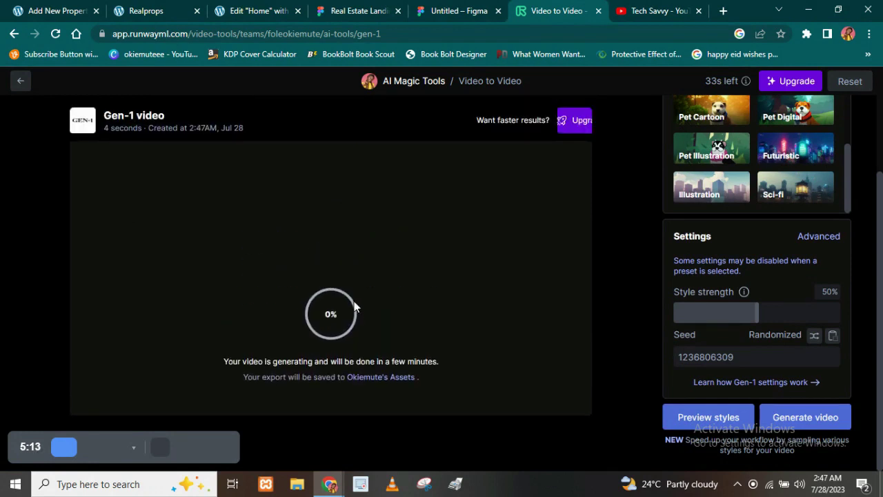
{"action": "scroll", "coordinate": [754, 180], "scroll_direction": "up", "scroll_amount": 5}
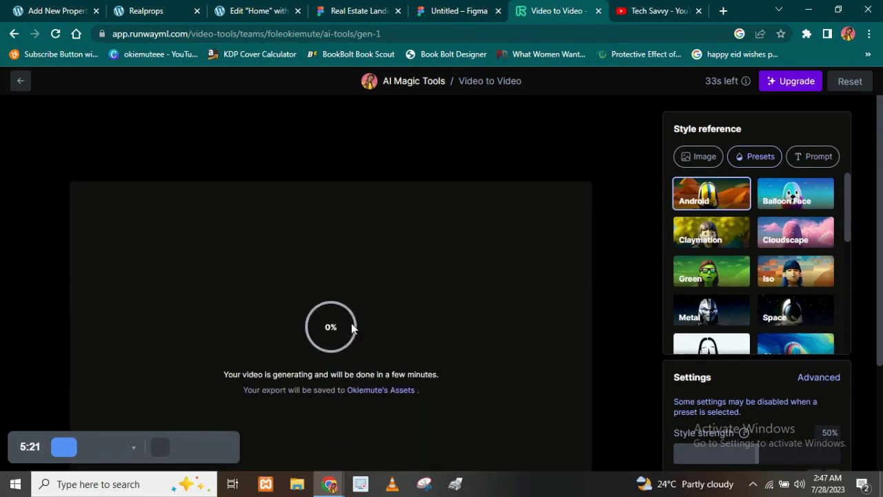
{"action": "scroll", "coordinate": [351, 323], "scroll_direction": "down", "scroll_amount": 2}
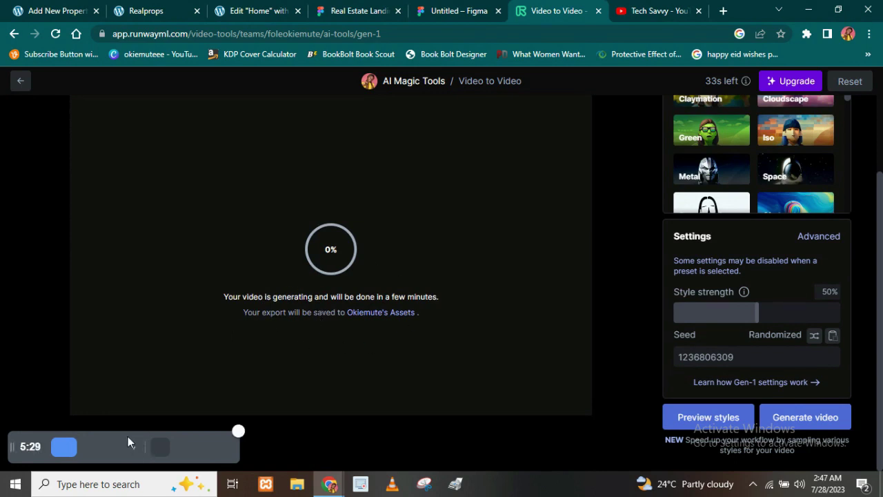
{"action": "left_click", "coordinate": [57, 449]}
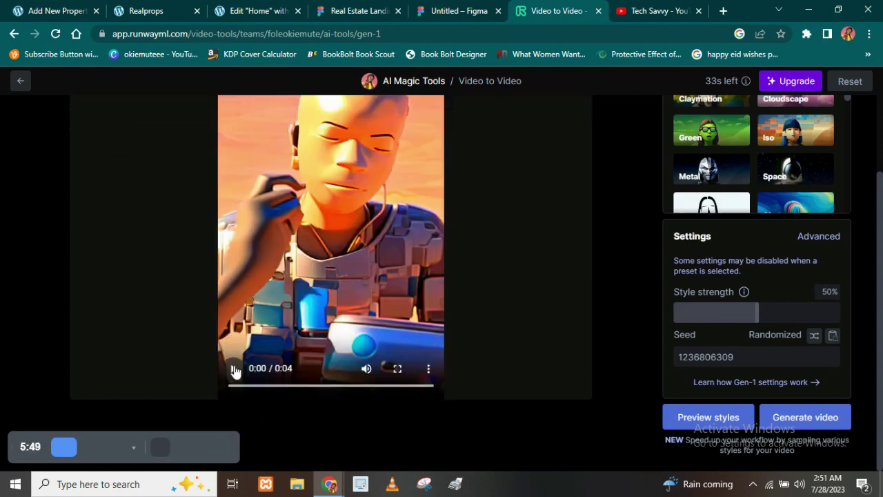
- Play the generated cartoon-robot video and give it a four-star rating
{"action": "left_click", "coordinate": [233, 368]}
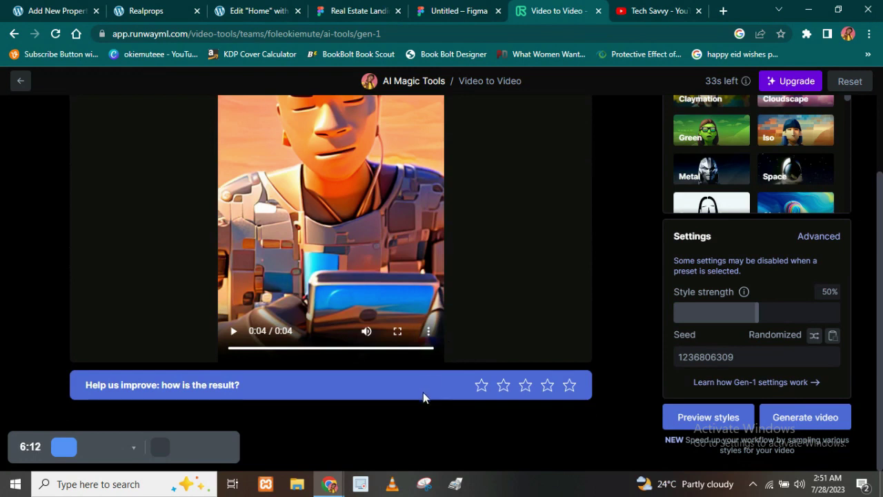
{"action": "left_click", "coordinate": [547, 384]}
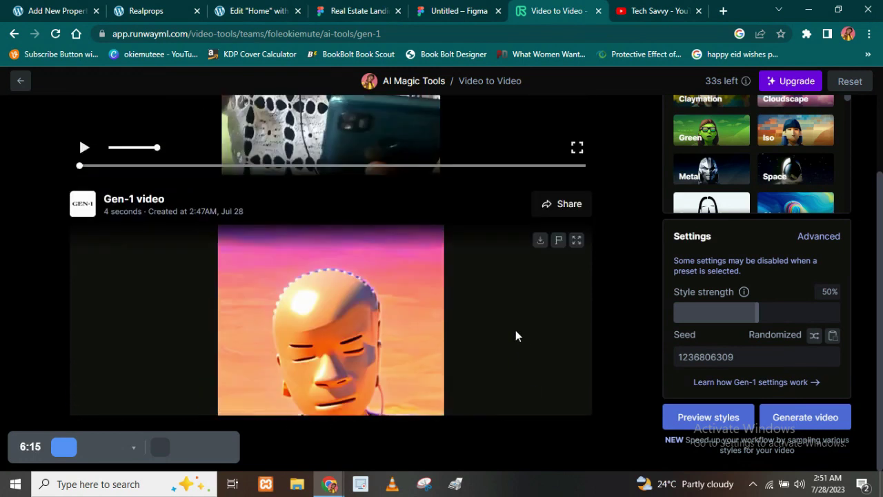
{"action": "scroll", "coordinate": [517, 332], "scroll_direction": "up", "scroll_amount": 2}
{"action": "scroll", "coordinate": [522, 336], "scroll_direction": "down", "scroll_amount": 2}
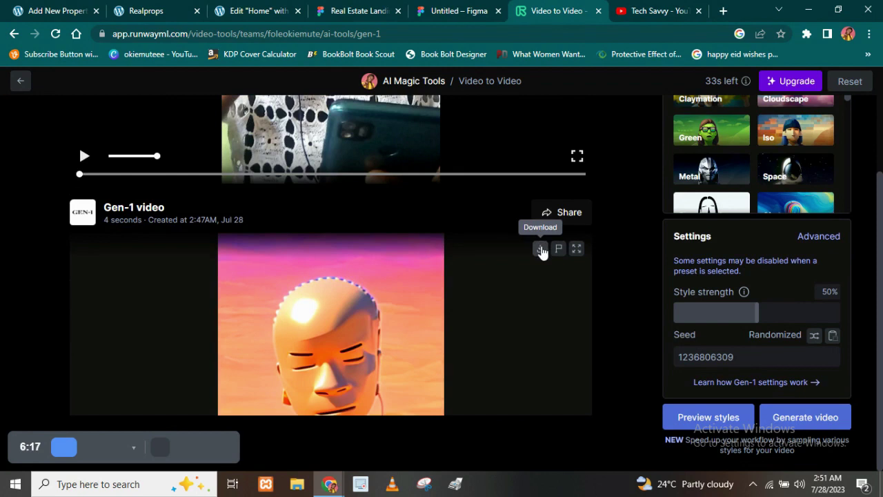
{"action": "scroll", "coordinate": [397, 309], "scroll_direction": "down", "scroll_amount": 3}
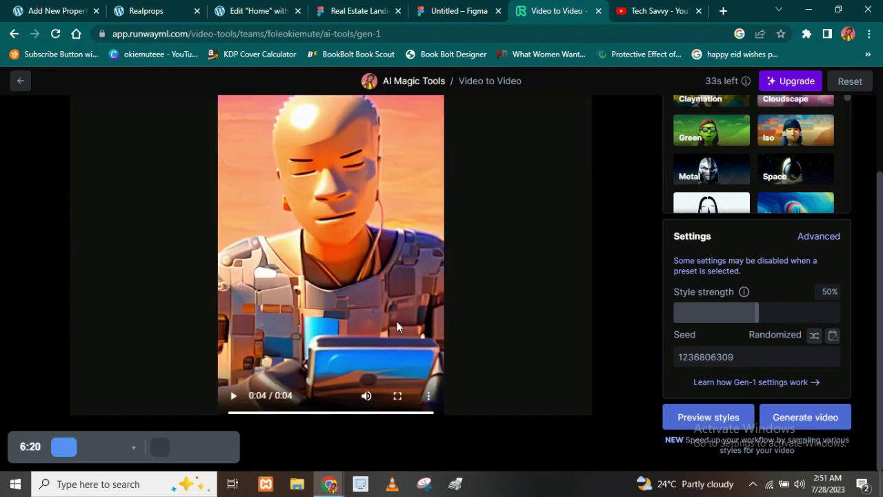